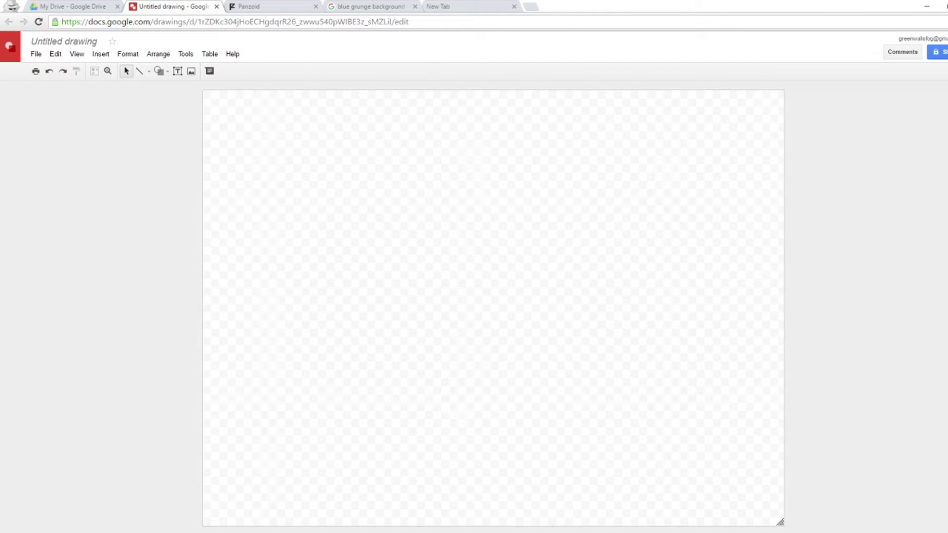
click(362, 513)
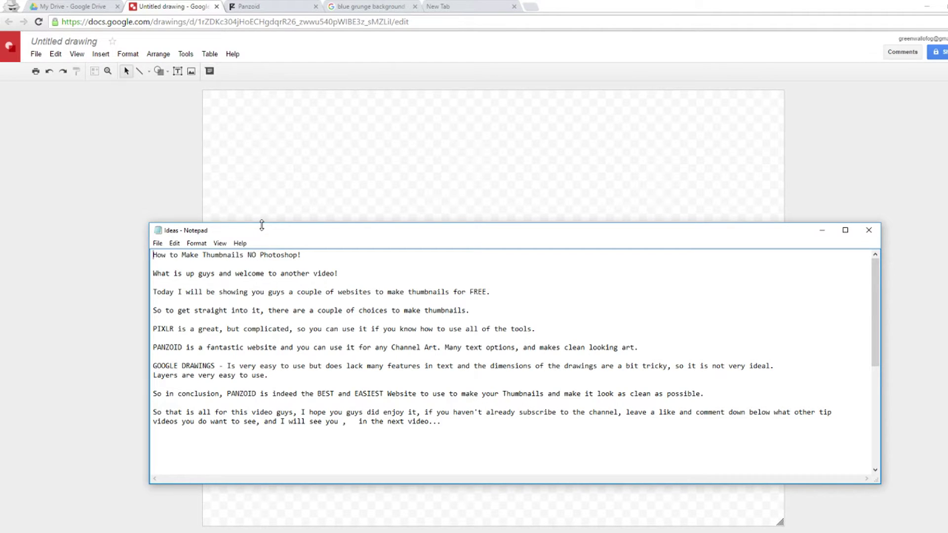
click(347, 194)
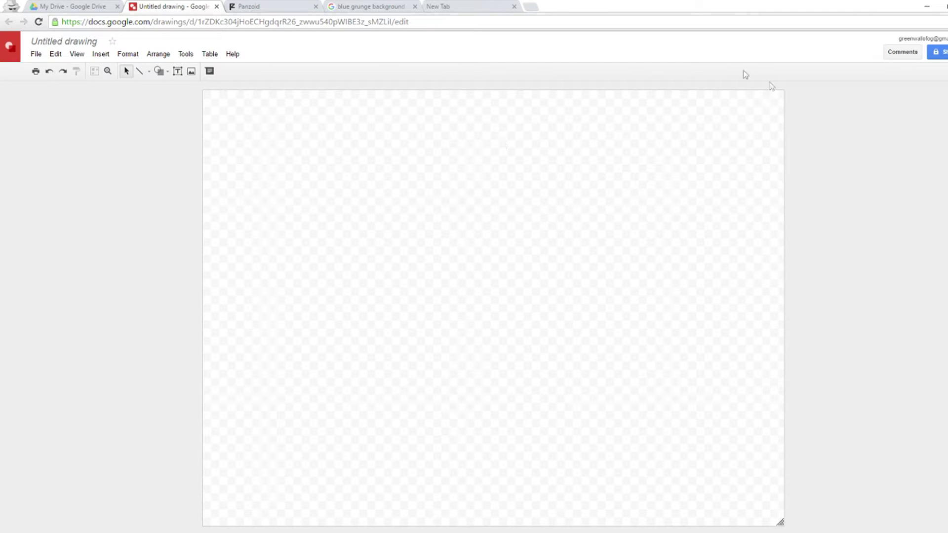
- Open the dialog for inserting an image and look through its search, Google Drive, URL and snapshot sources, ending on Upload
click(101, 54)
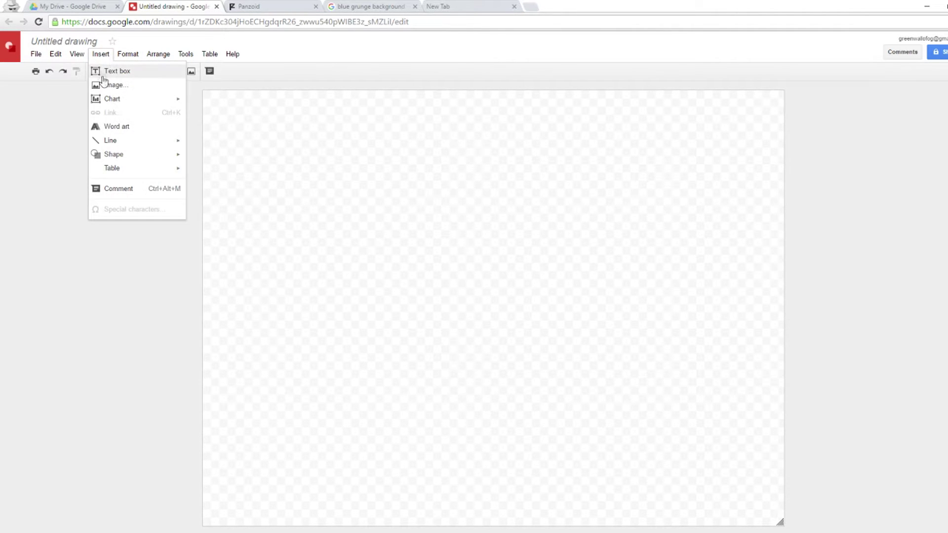
click(124, 85)
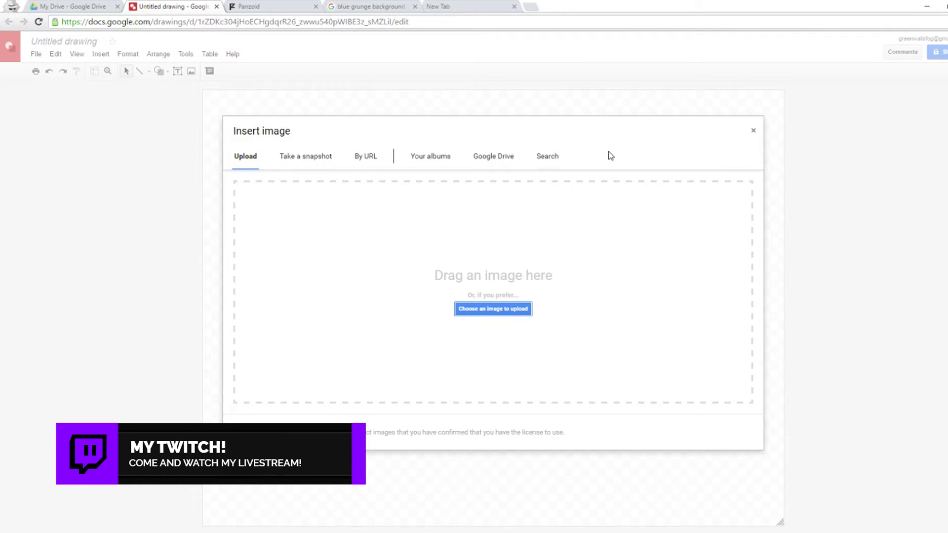
click(553, 161)
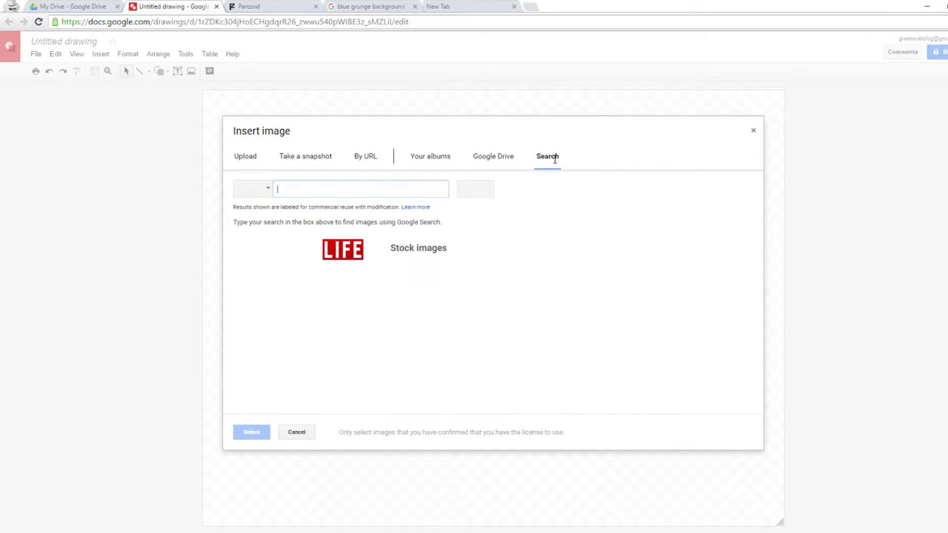
click(499, 163)
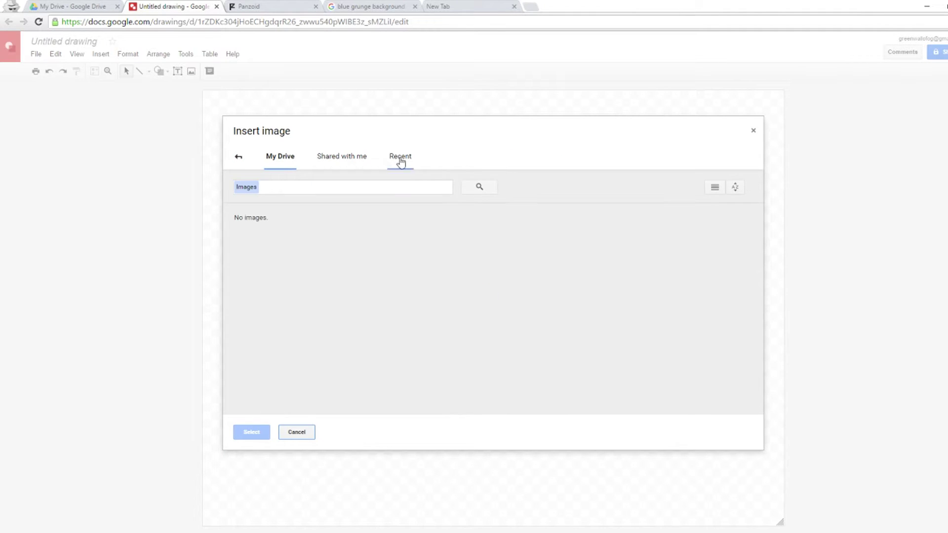
click(241, 158)
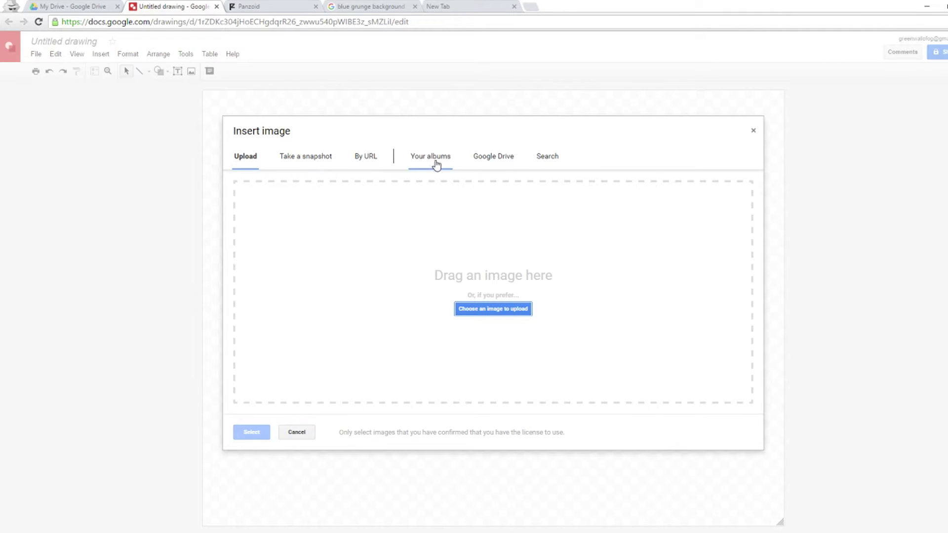
click(371, 162)
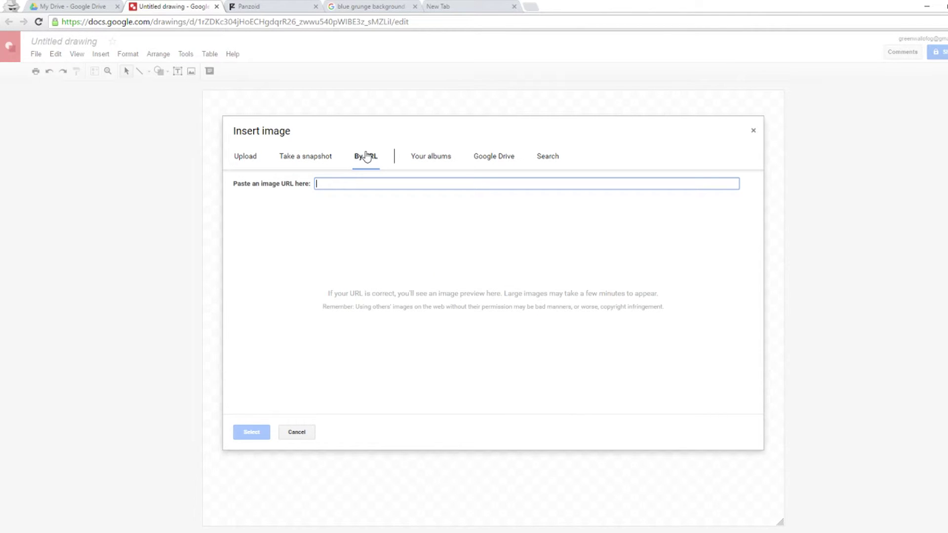
click(327, 157)
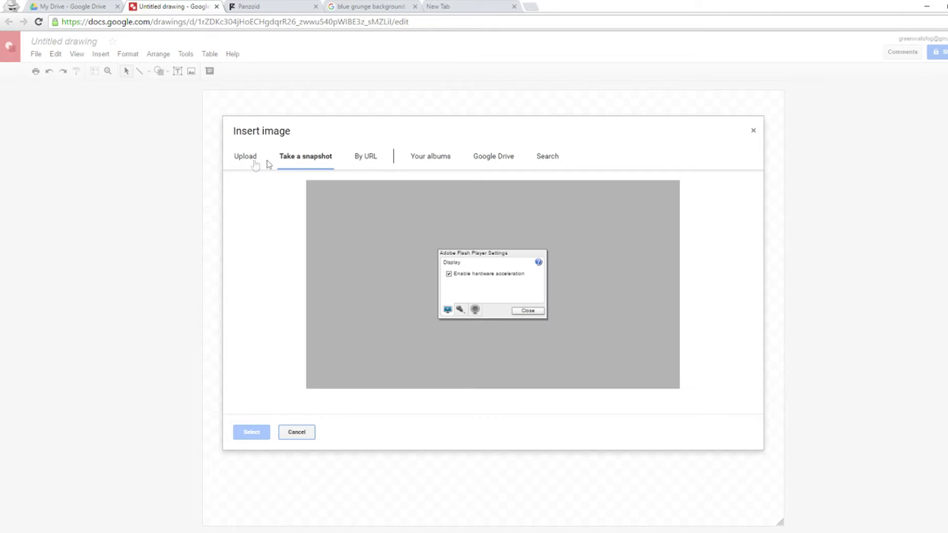
click(248, 162)
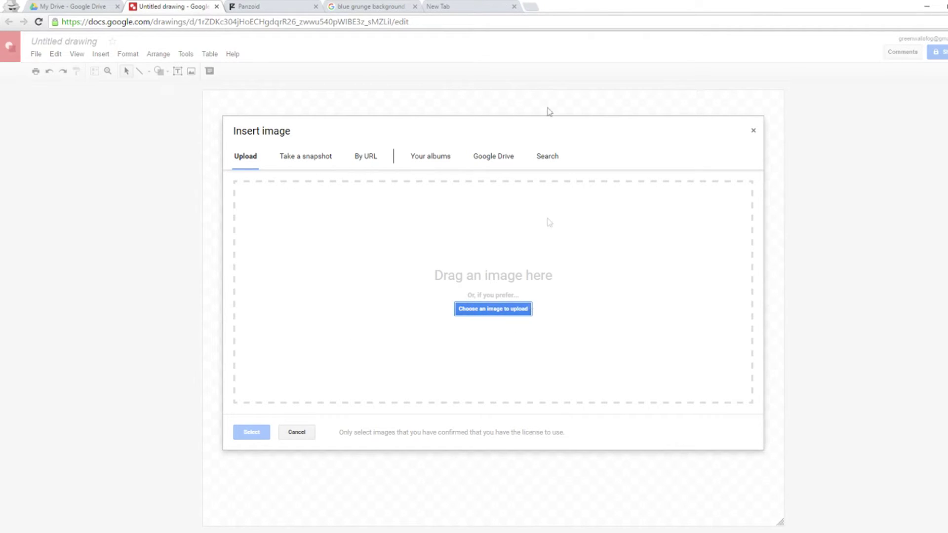
- Switch to Google Images, change the search to "green grunge background" and browse the resulting pictures
click(375, 7)
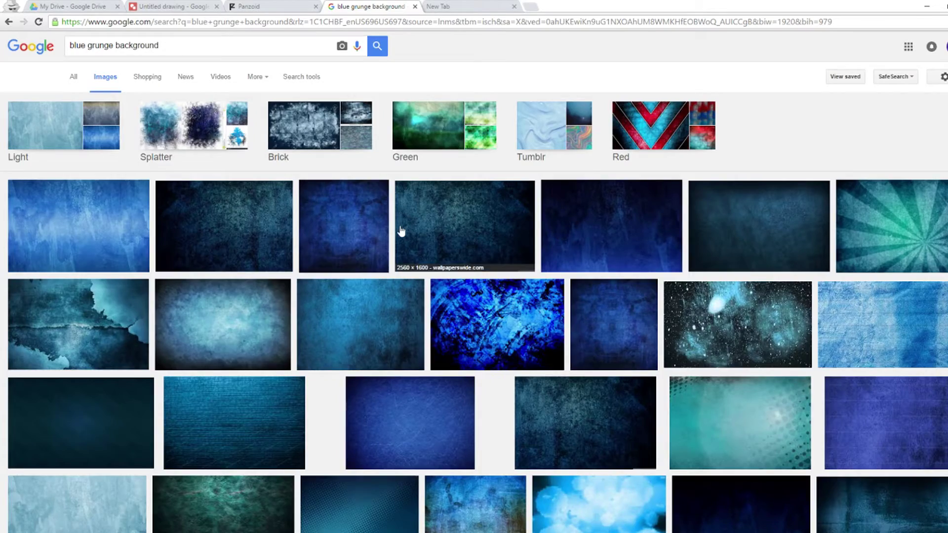
scroll(402, 233, down, 6)
scroll(402, 233, up, 6)
drag(88, 47, 49, 60)
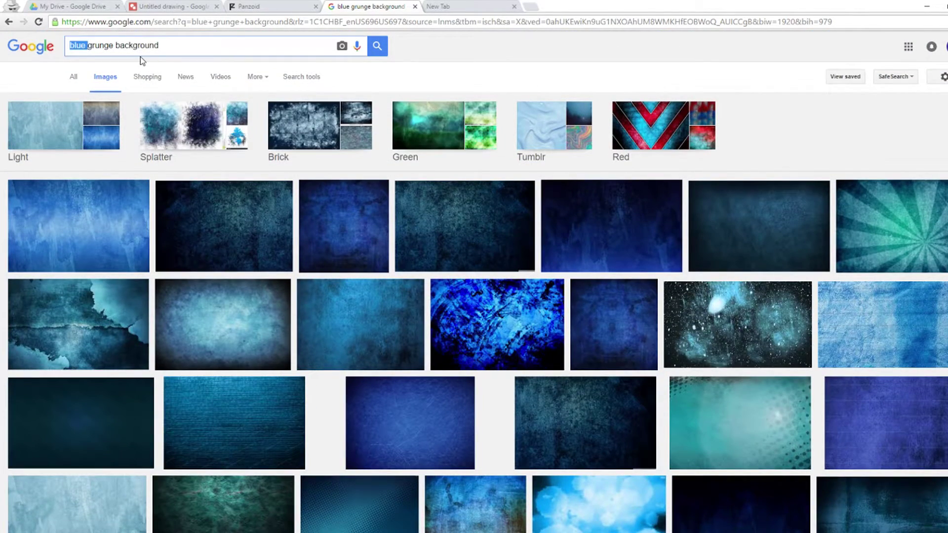
text(green)
key(Return)
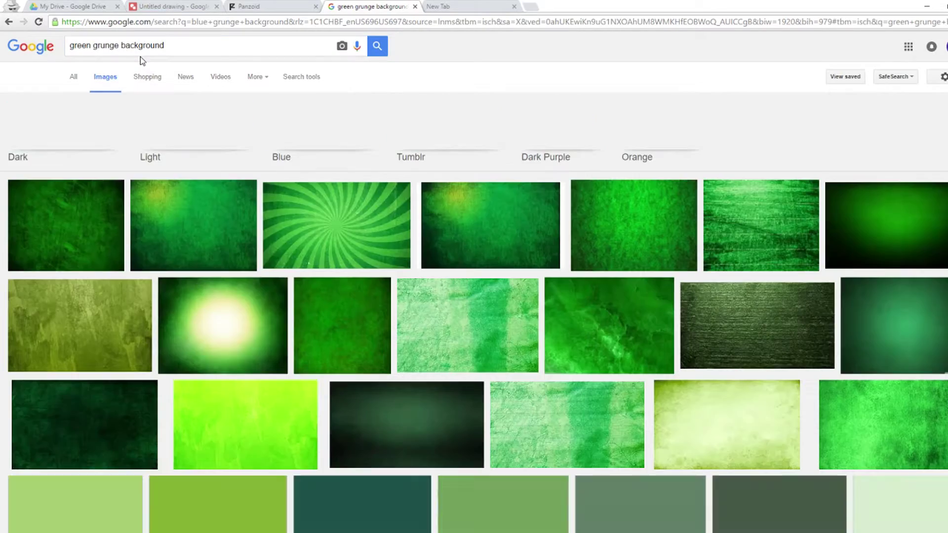
scroll(356, 253, down, 5)
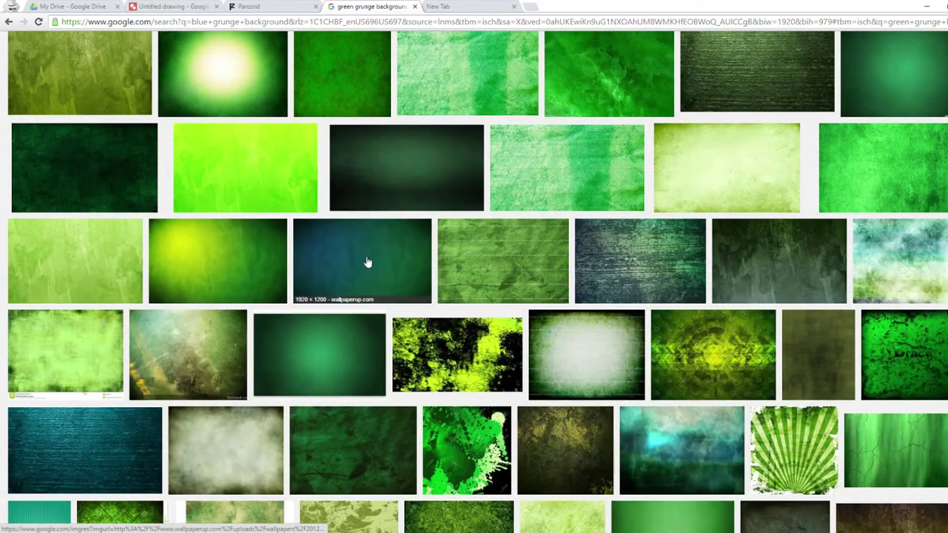
scroll(442, 241, up, 5)
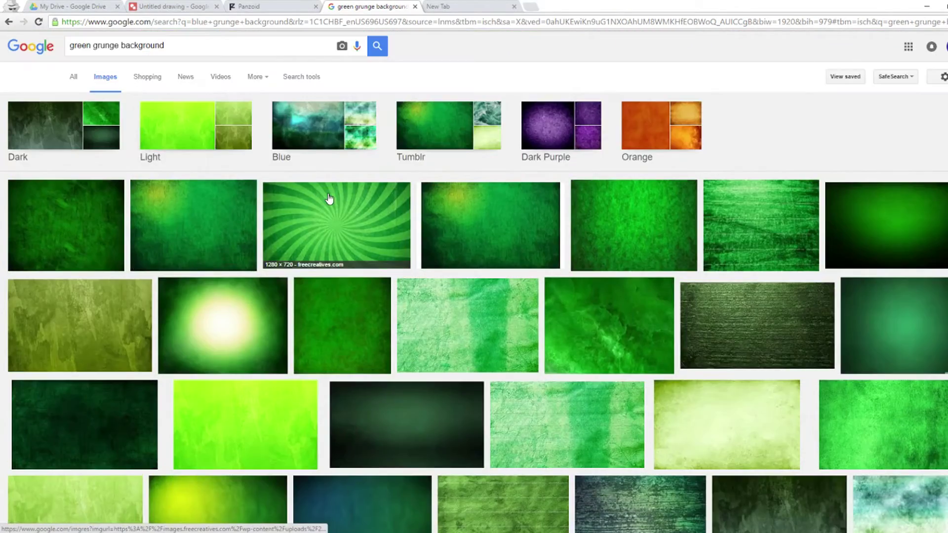
- Preview the green sunburst wallpaper in the image results and look at the options for saving it
click(296, 212)
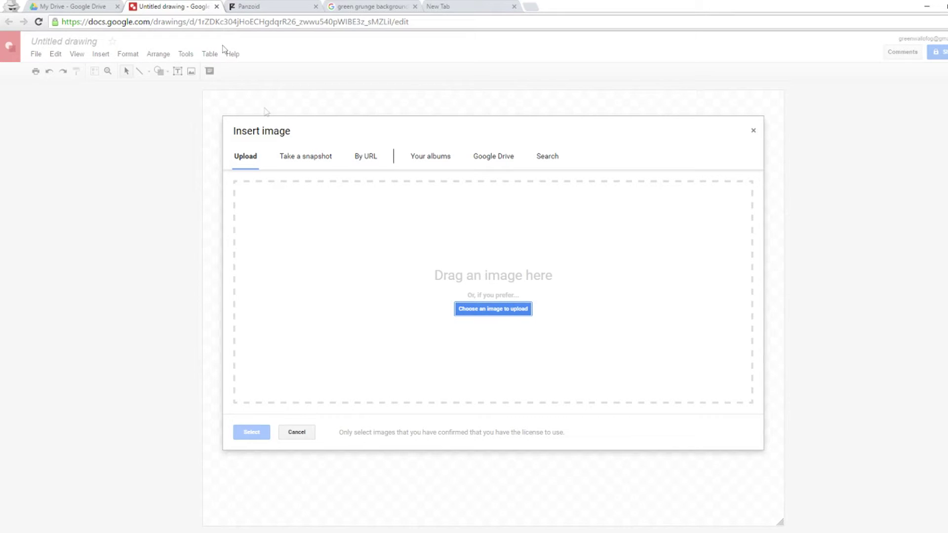
click(172, 6)
click(390, 7)
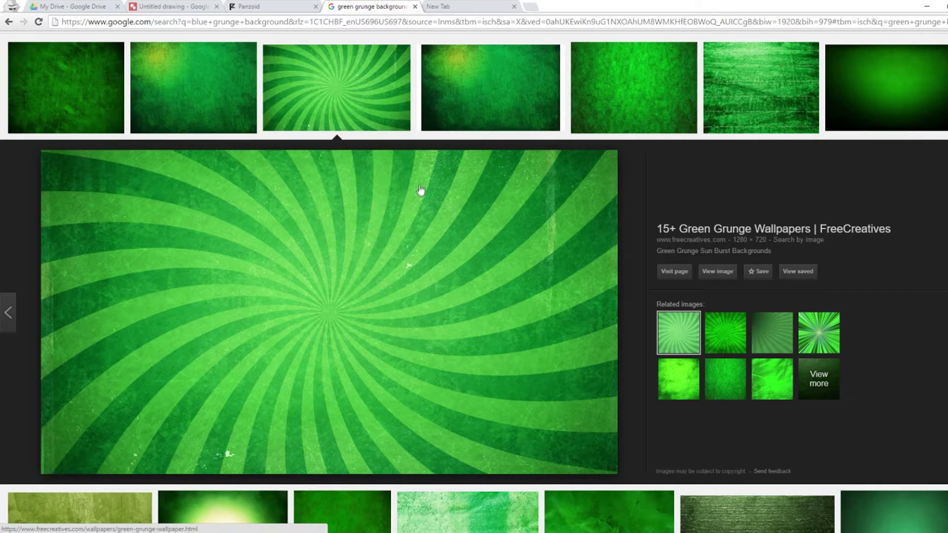
scroll(449, 190, up, 3)
drag(292, 39, 9, 50)
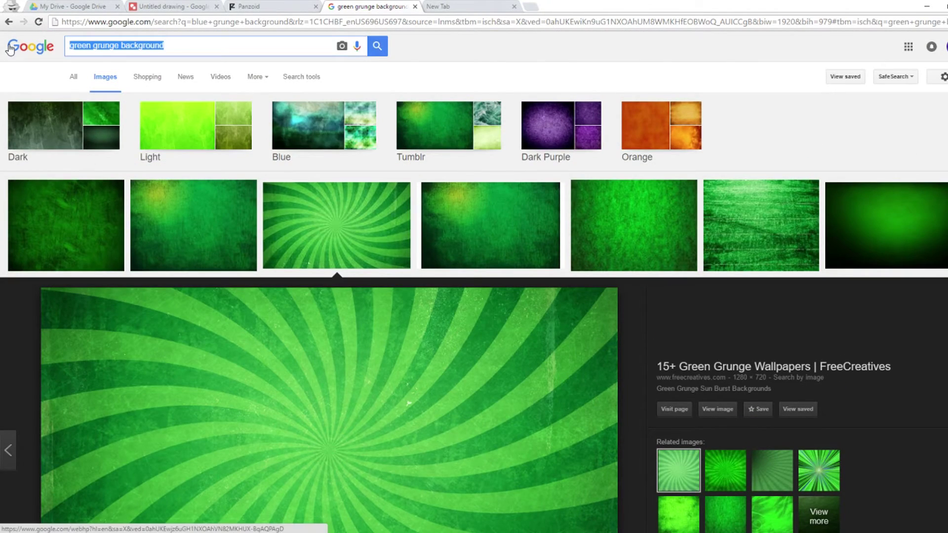
click(148, 6)
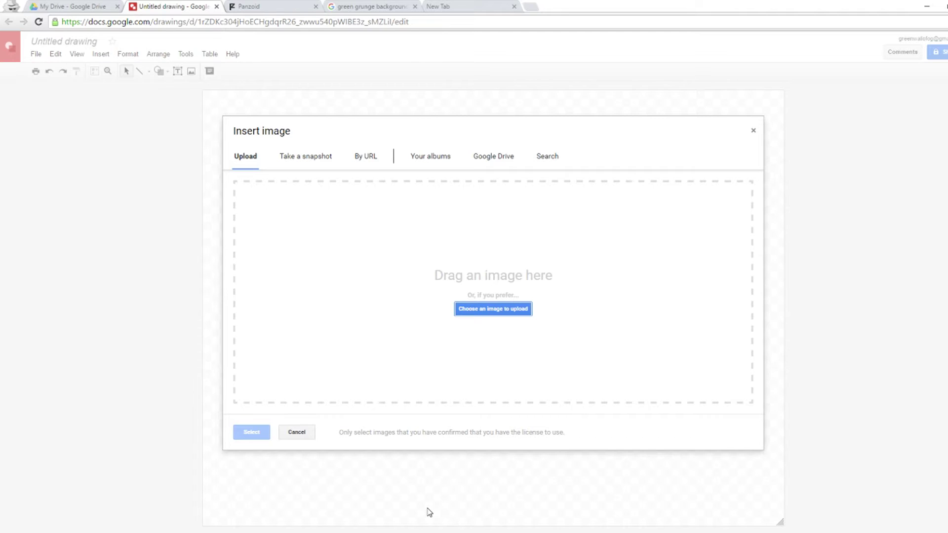
click(395, 6)
scroll(391, 365, down, 4)
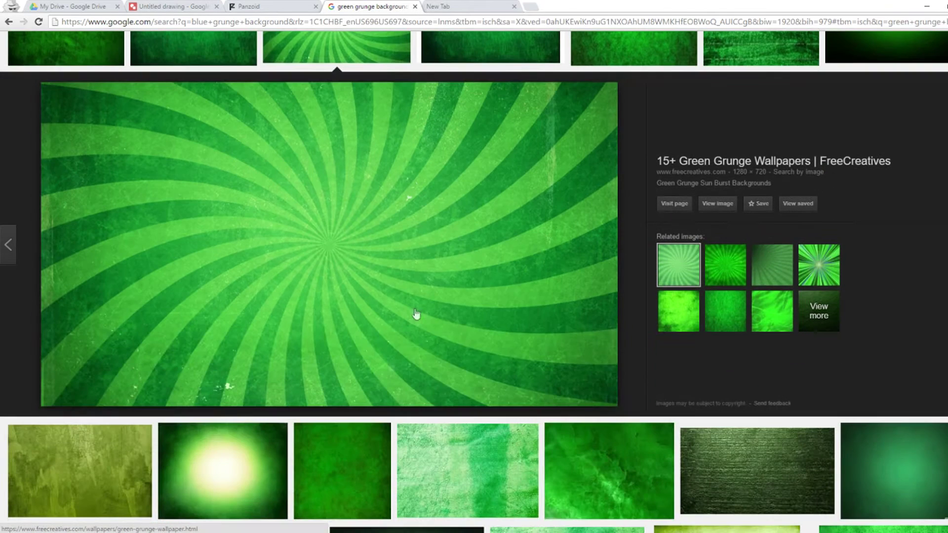
right_click(379, 283)
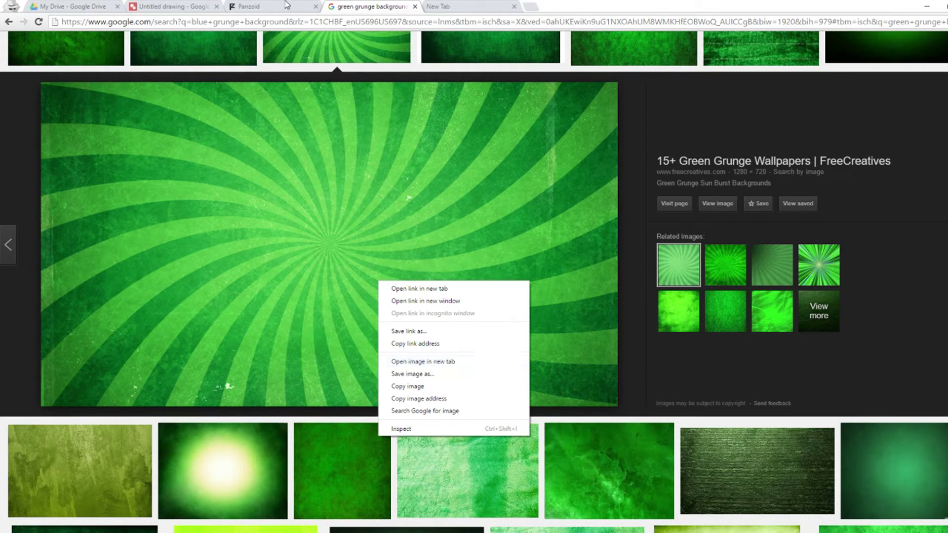
- Return to the Google Drawings file and upload the brown-grunge-background-8082-8396-hd-wallpapers image from the ps4 folder as the background
click(195, 5)
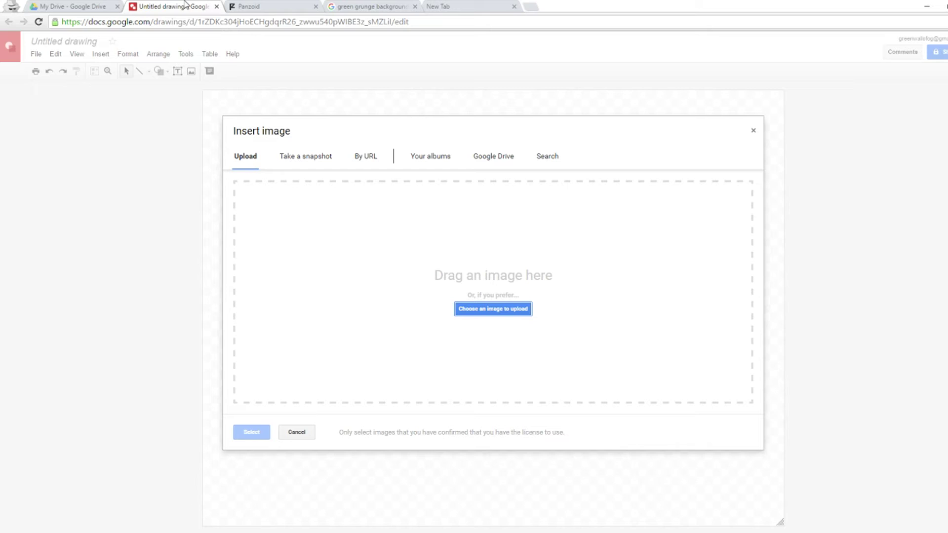
click(503, 311)
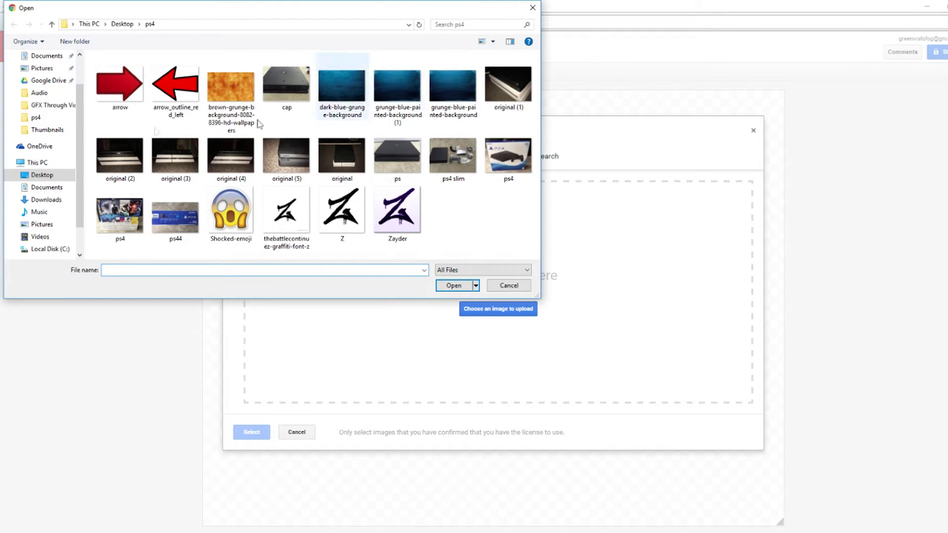
double_click(233, 94)
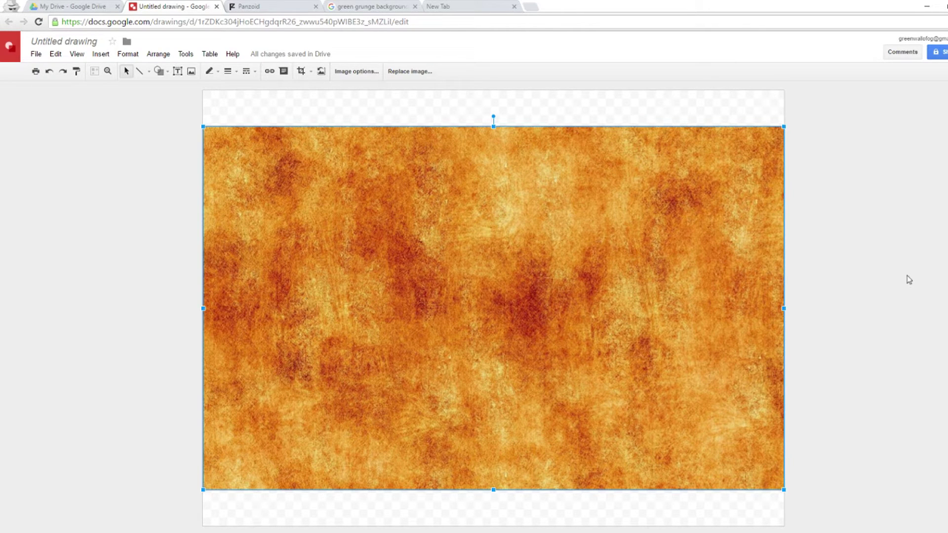
click(177, 142)
- Insert word art reading "THUMBNAIL TUTORIAL" and place it across the upper half of the orange background
click(76, 55)
mouse_move(101, 55)
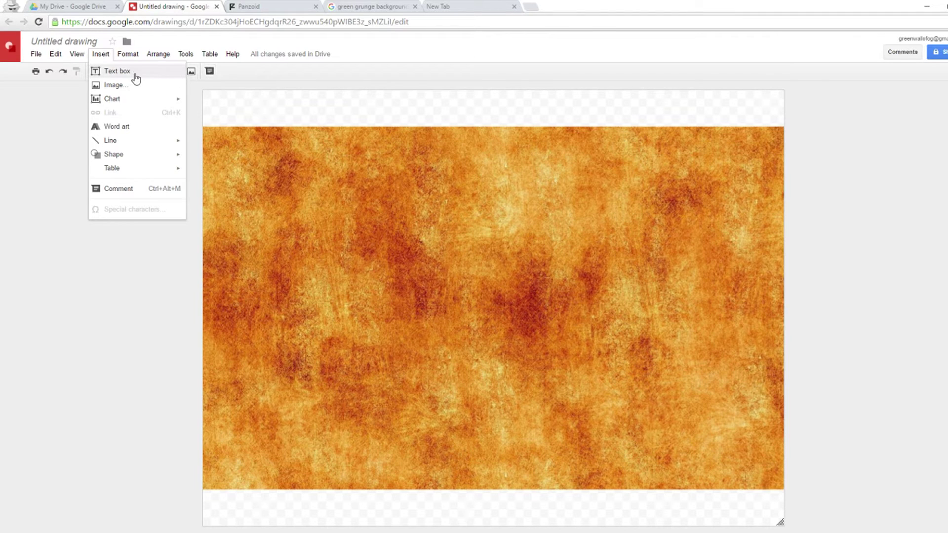
click(153, 127)
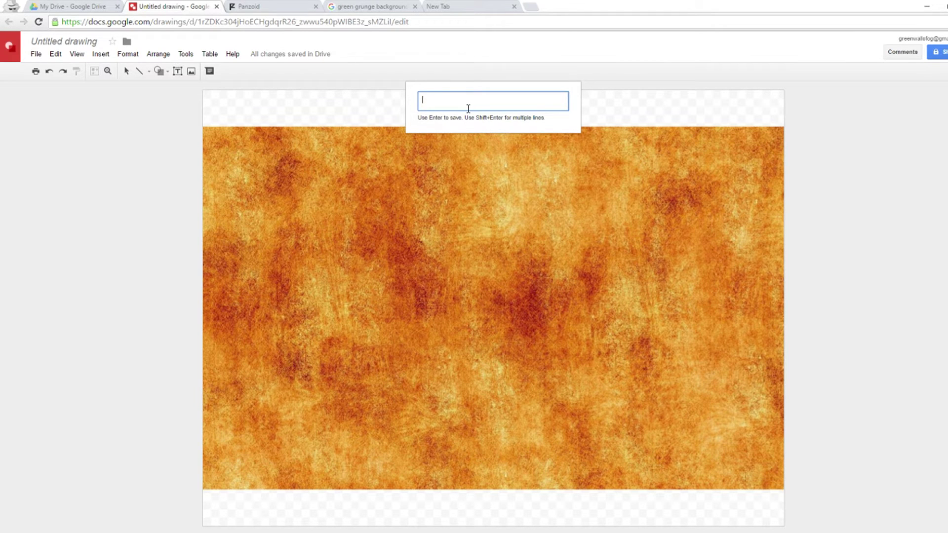
text(THUMBNAIL TUTORIAL)
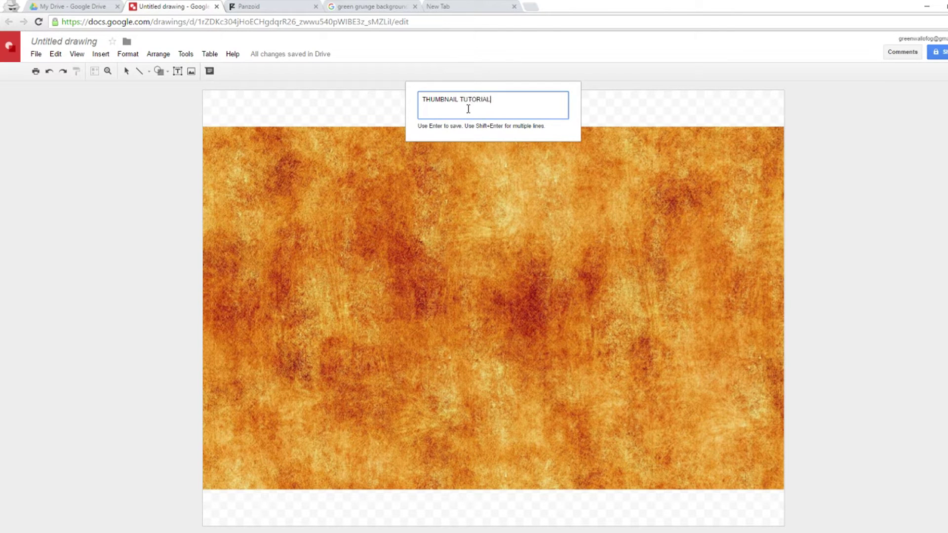
key(Return)
drag(492, 326, 507, 244)
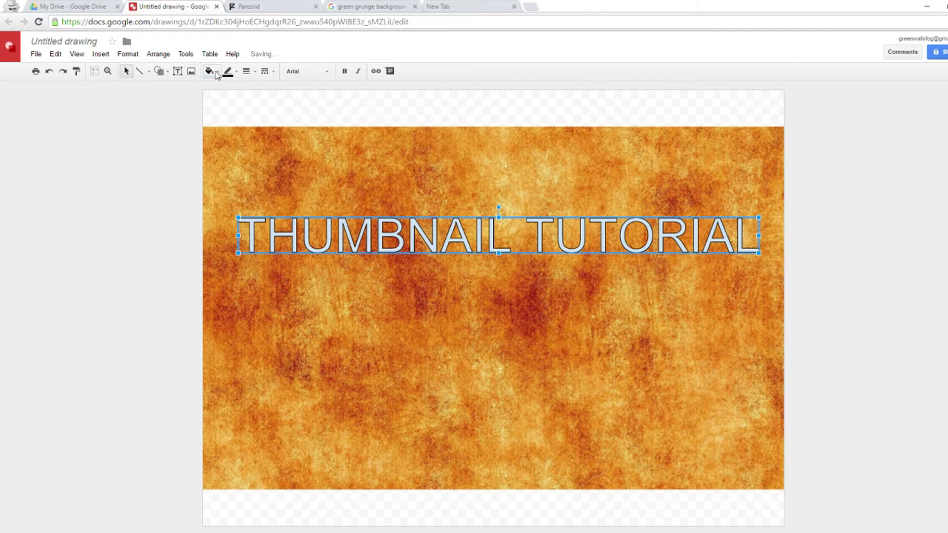
- Examine the fill colour, outline colour, line weight and line dash options available for the word art
click(157, 72)
click(177, 71)
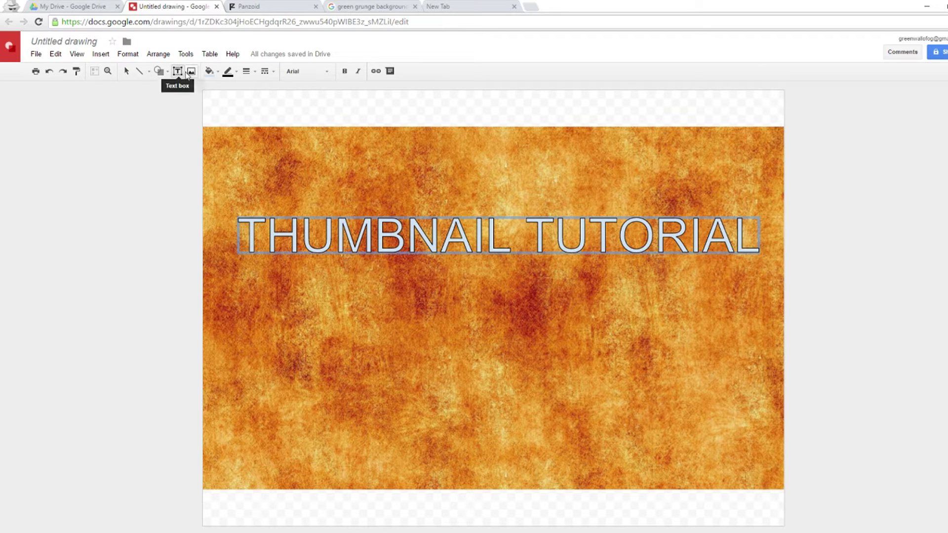
key(Escape)
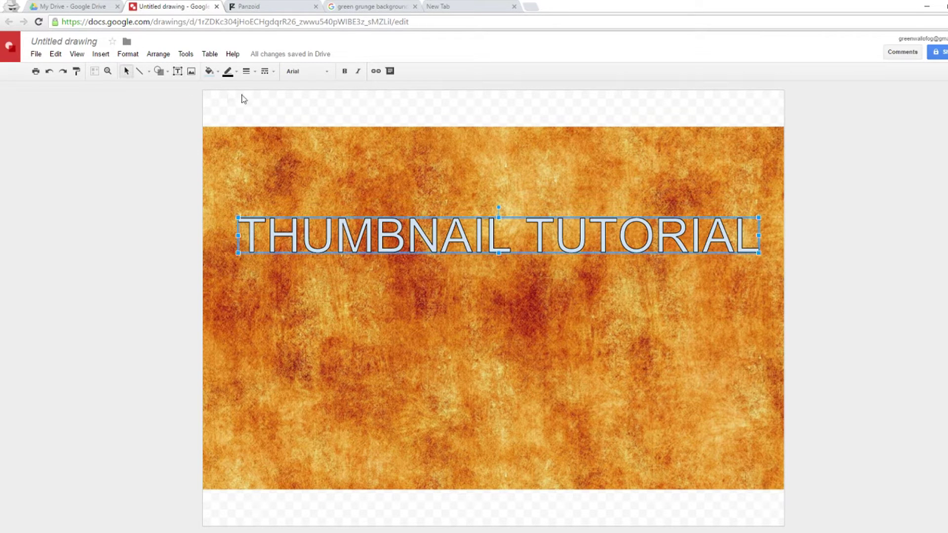
click(209, 71)
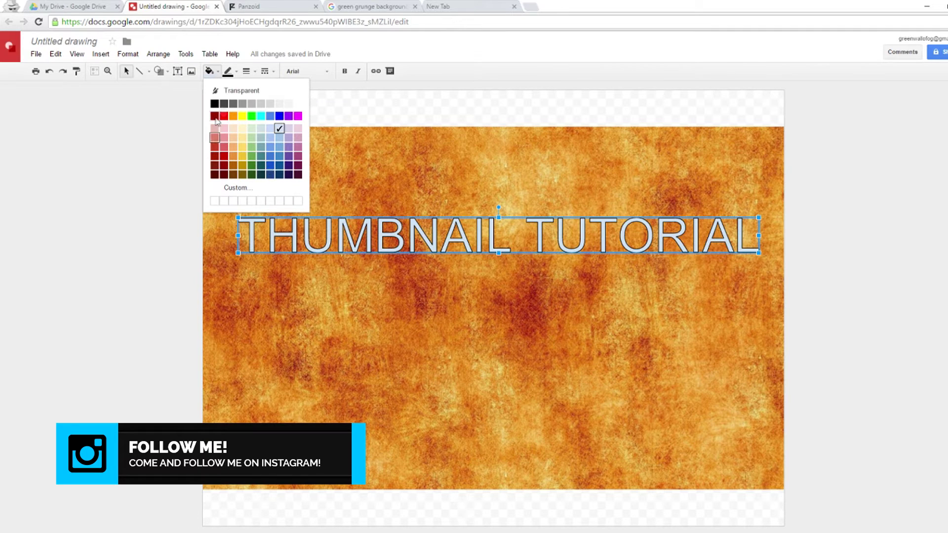
click(219, 73)
click(219, 74)
click(210, 71)
click(228, 71)
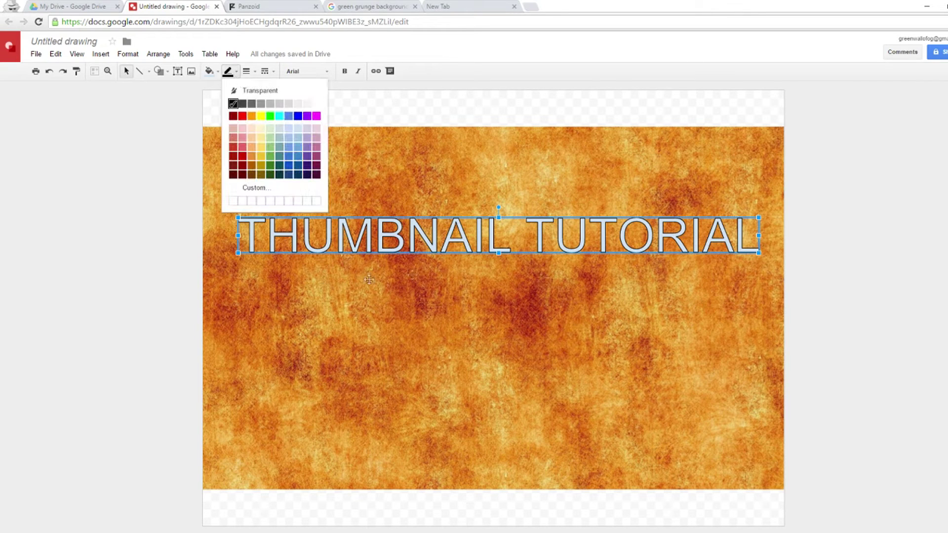
click(246, 71)
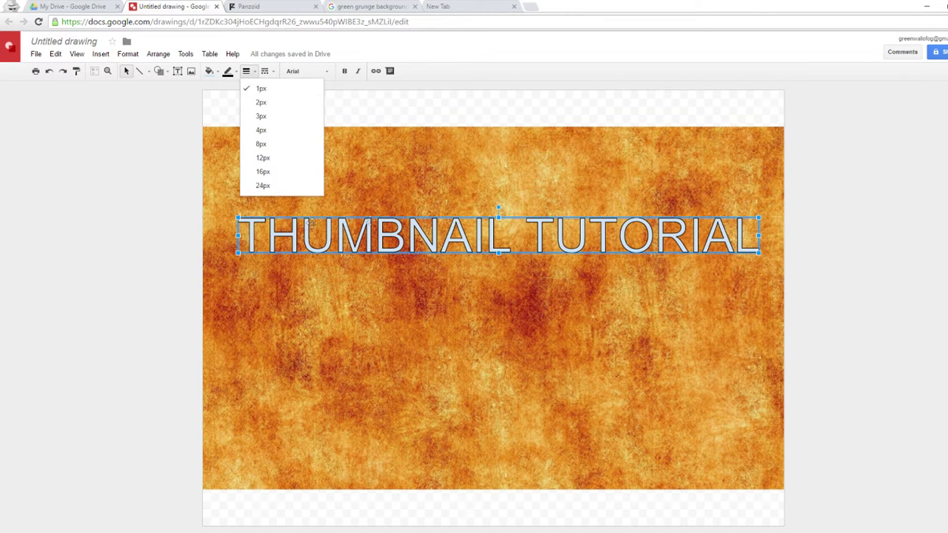
click(267, 73)
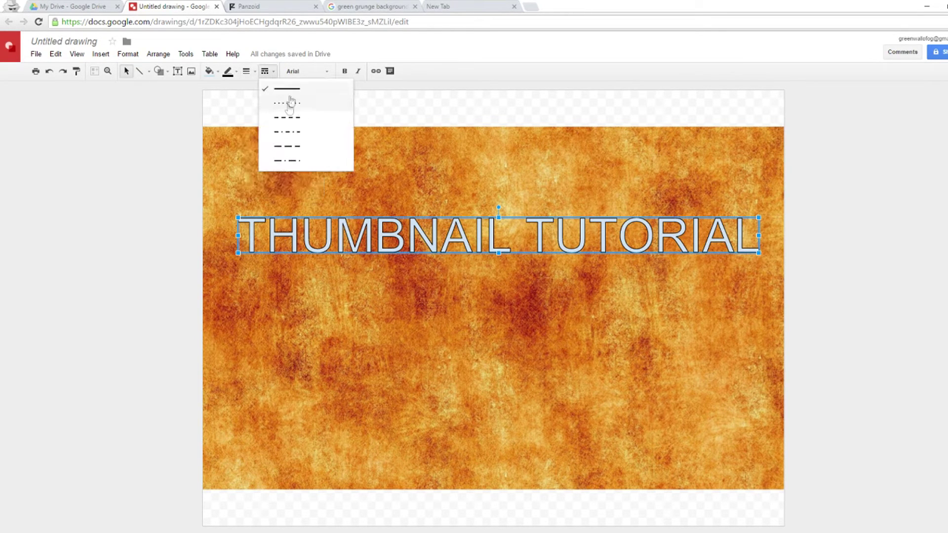
click(270, 73)
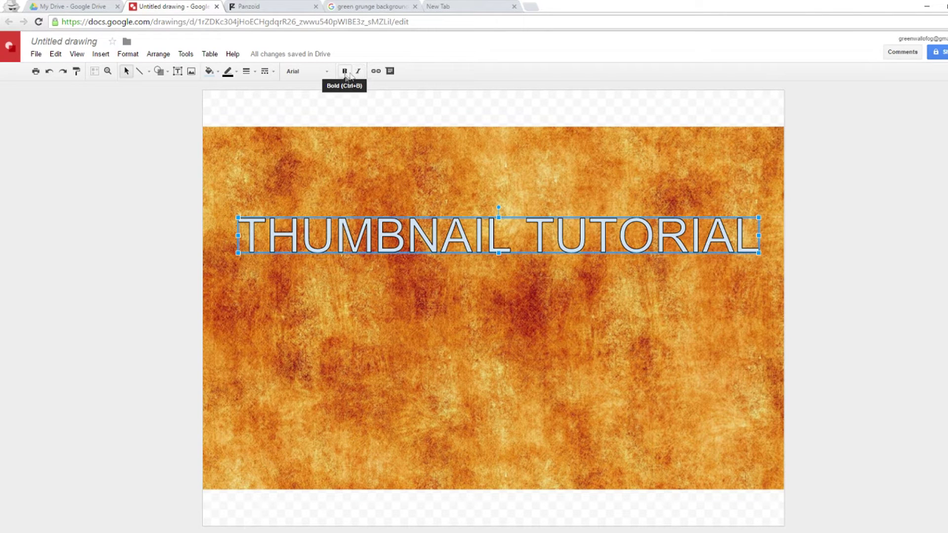